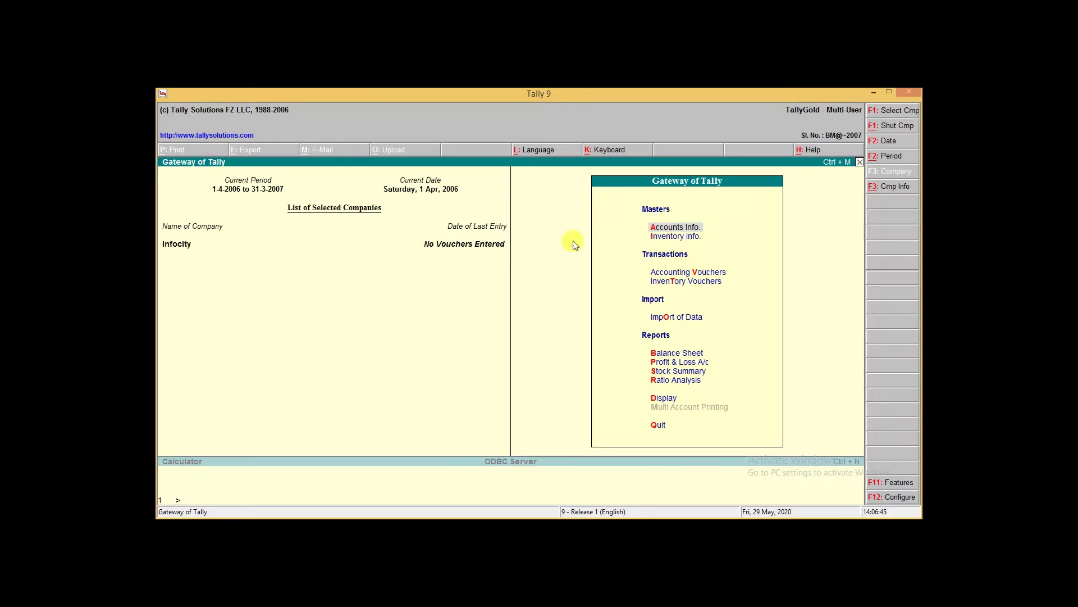
Load the Horizon company for the period 1-Apr-2006 to 31-Mar-2007
{"action": "left_click", "coordinate": [876, 188]}
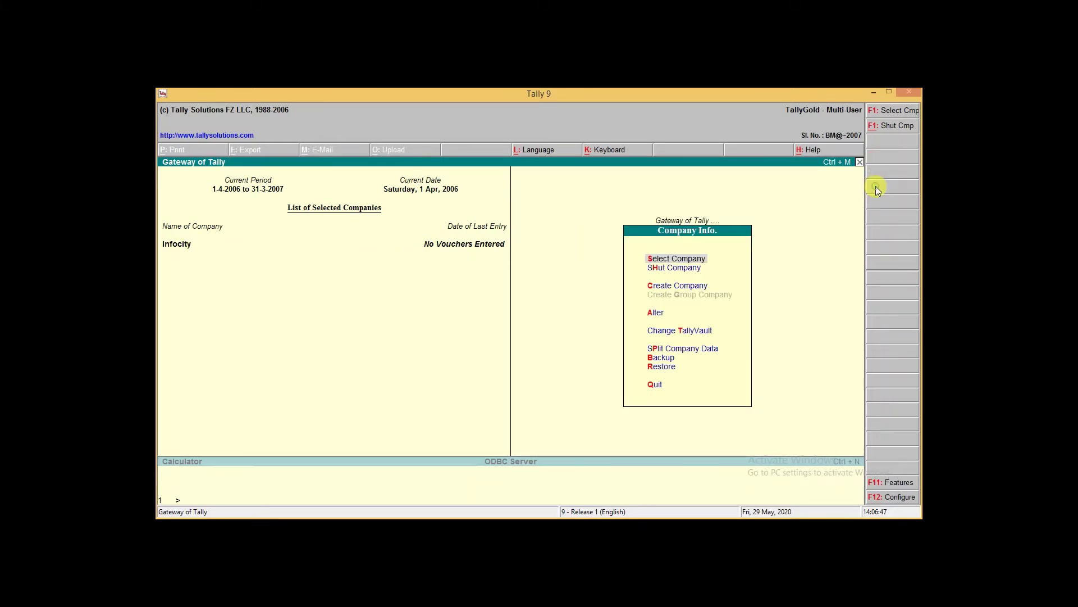
{"action": "left_click", "coordinate": [690, 259]}
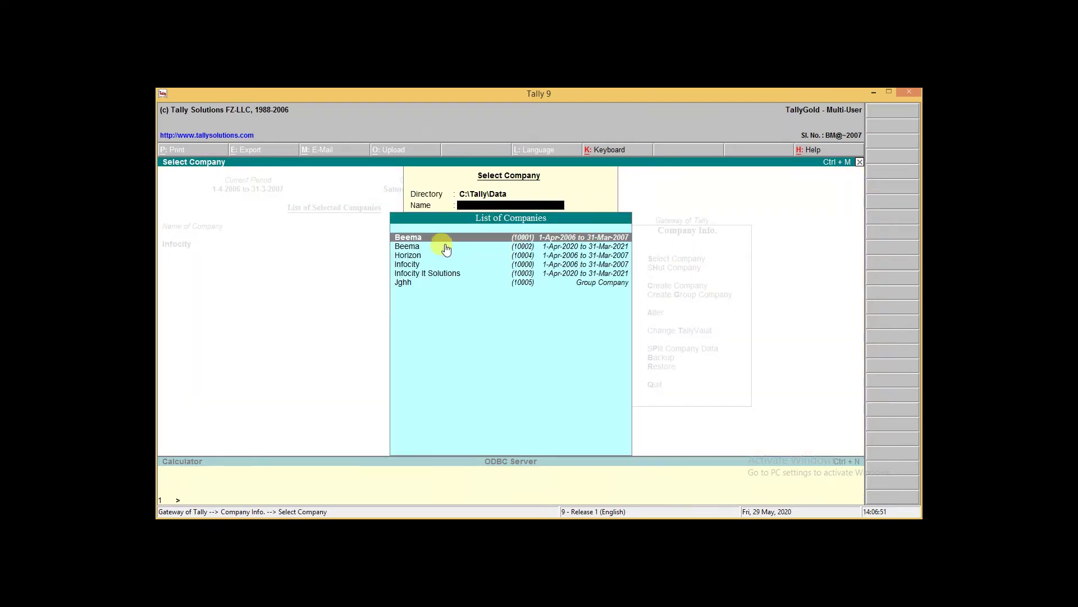
{"action": "left_click", "coordinate": [407, 256]}
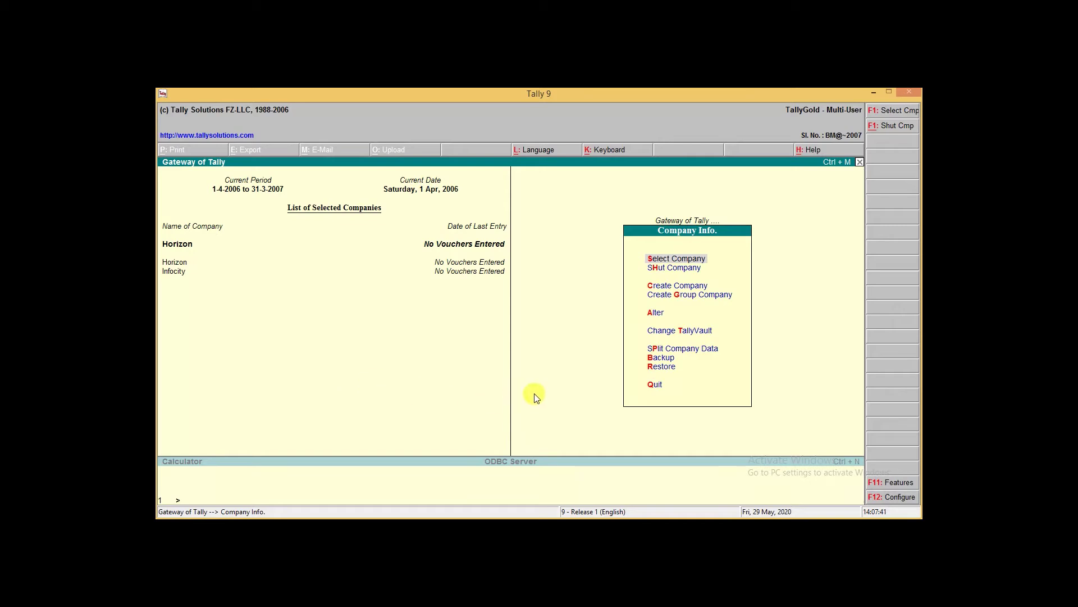
Shut the Horizon company and load it again from the list of companies
{"action": "double_click", "coordinate": [681, 268]}
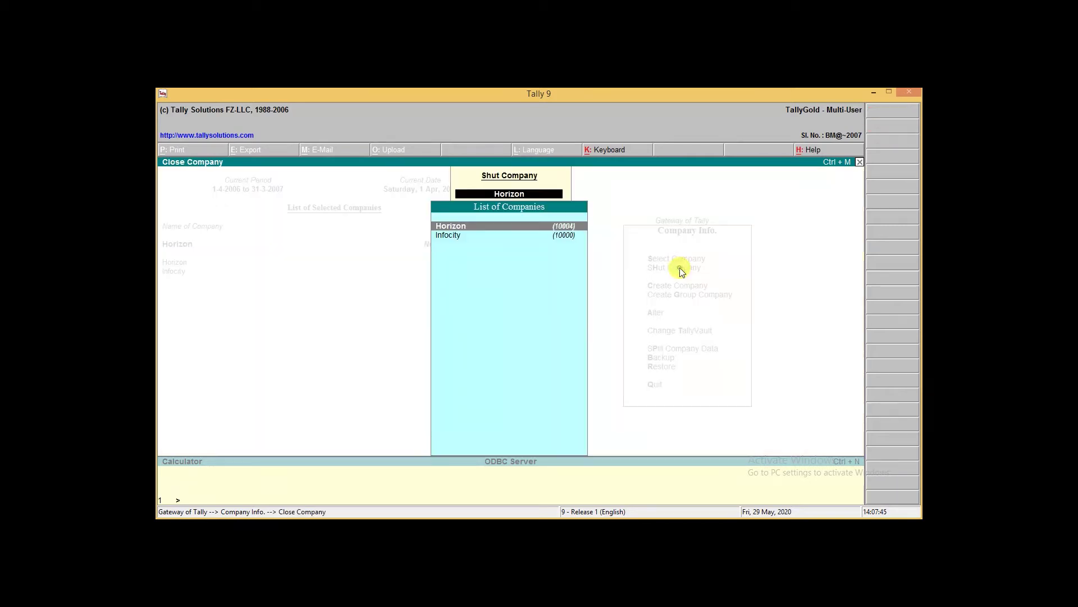
{"action": "left_click", "coordinate": [478, 230]}
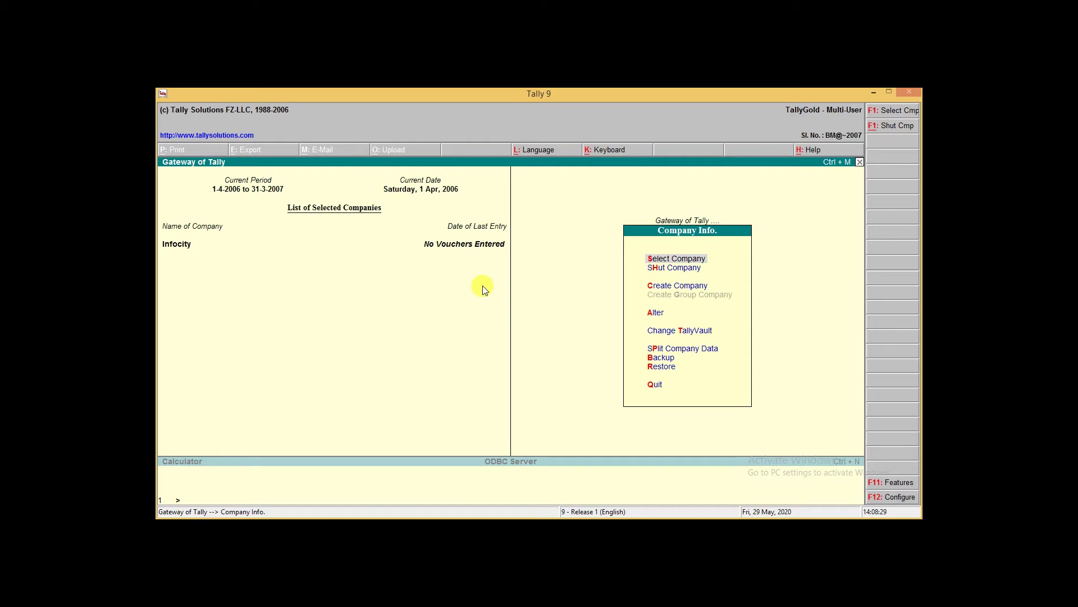
{"action": "left_click", "coordinate": [669, 260]}
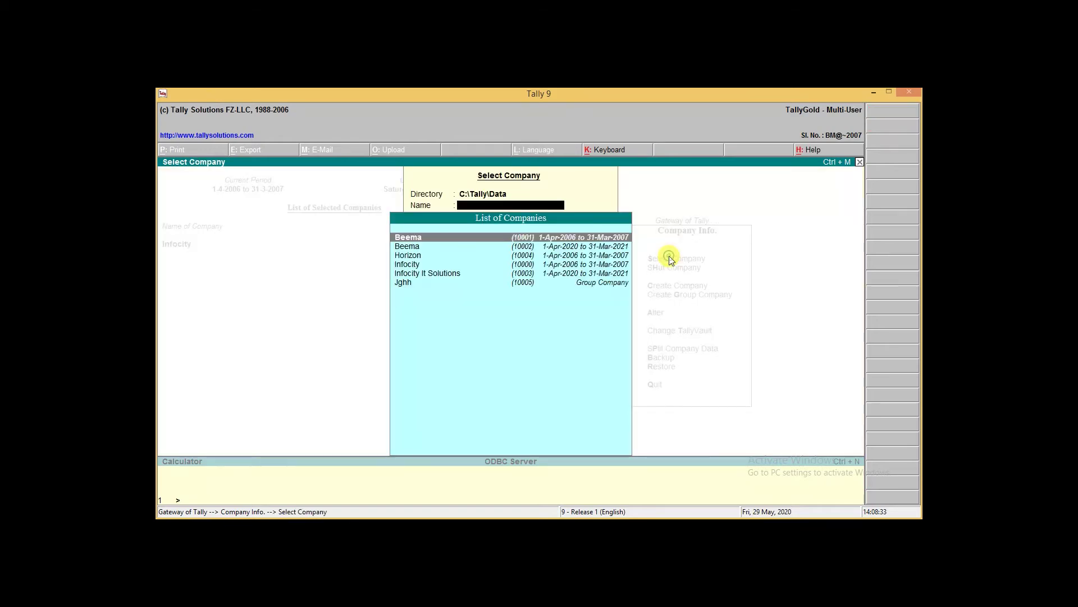
{"action": "left_click", "coordinate": [412, 256]}
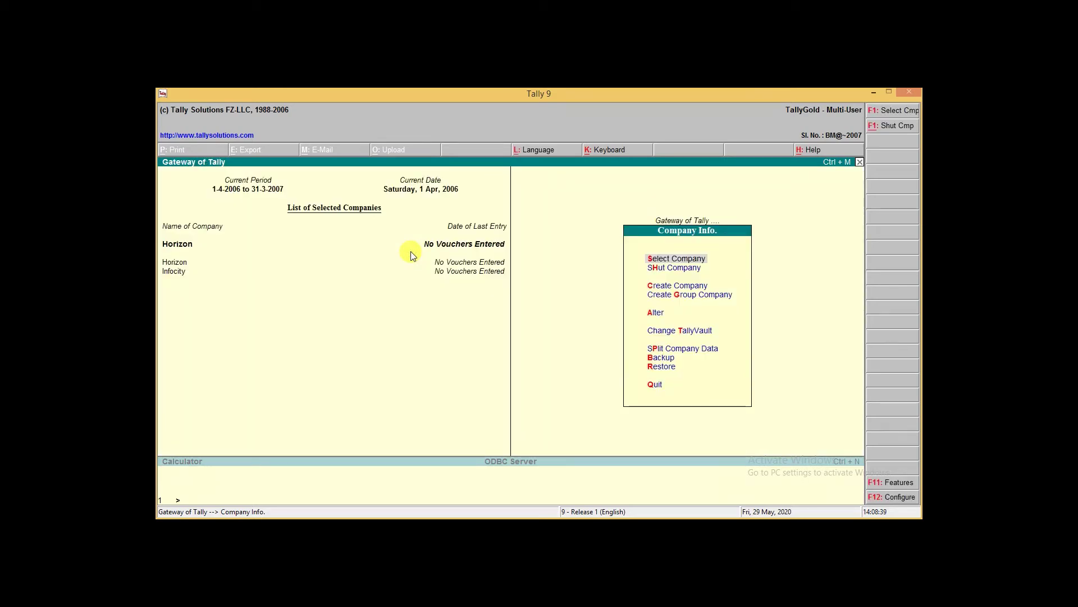
Open the Horizon company for alteration and change the postal PIN code in its details
{"action": "left_click", "coordinate": [658, 316]}
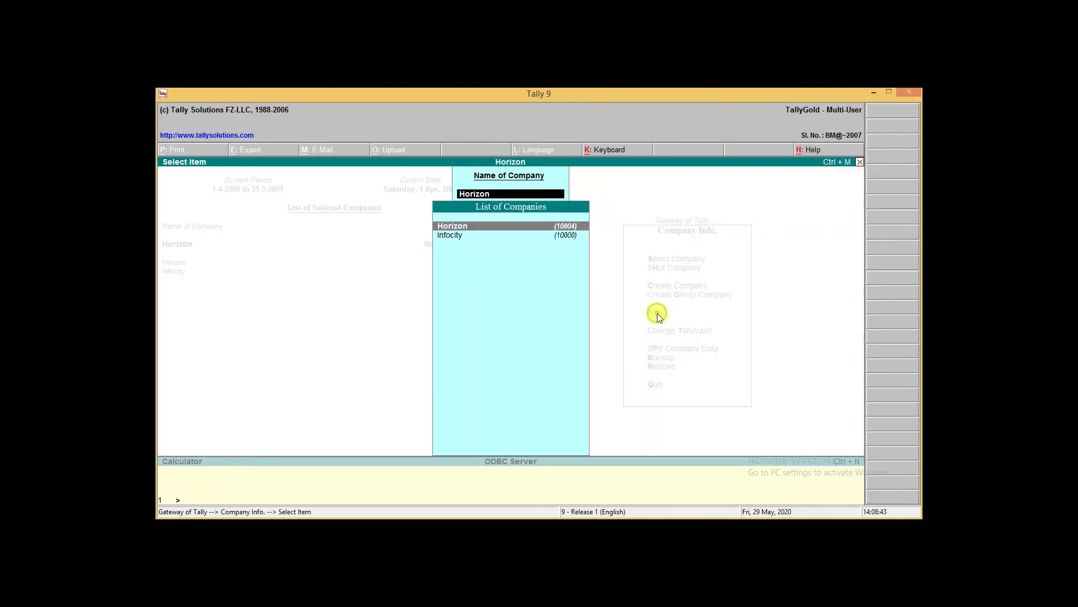
{"action": "left_click", "coordinate": [488, 225]}
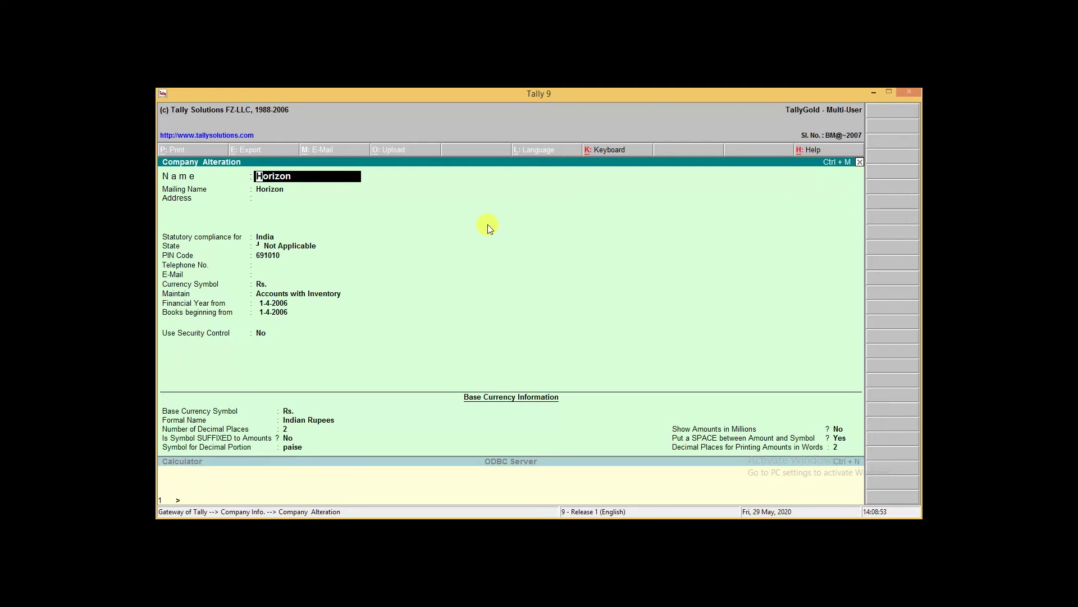
{"action": "key", "text": "Return"}
{"action": "key", "text": "Return"}
{"action": "key", "text": "Return"}
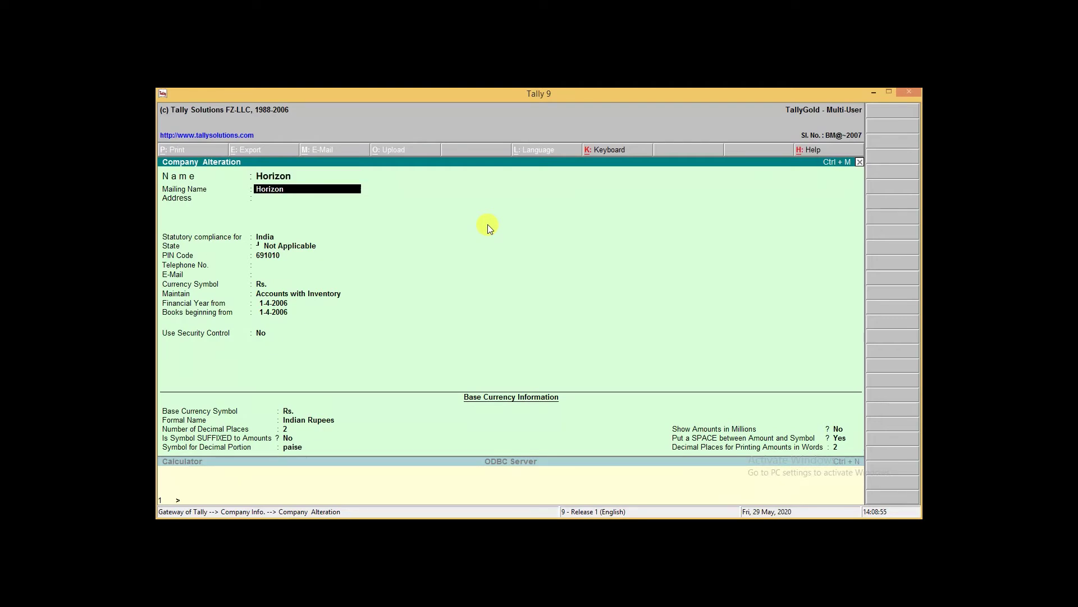
{"action": "key", "text": "Return"}
{"action": "key", "text": "Return"}
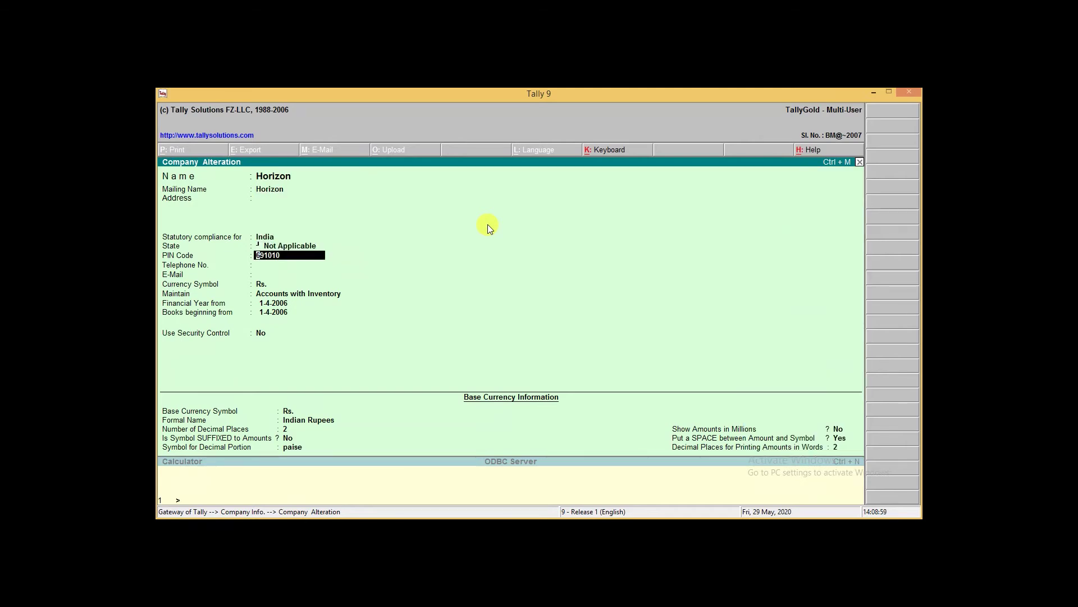
{"action": "key", "text": "BackSpace"}
{"action": "key", "text": "Return"}
{"action": "key", "text": "Delete"}
{"action": "key", "text": "Delete"}
{"action": "key", "text": "Delete"}
{"action": "key", "text": "Delete"}
{"action": "key", "text": "Delete"}
{"action": "key", "text": "Return"}
Keep Horizon's remaining details as they are, accept the company alteration and return to the company information options
{"action": "key", "text": "Return"}
{"action": "key", "text": "Return"}
{"action": "key", "text": "Return"}
{"action": "key", "text": "Return"}
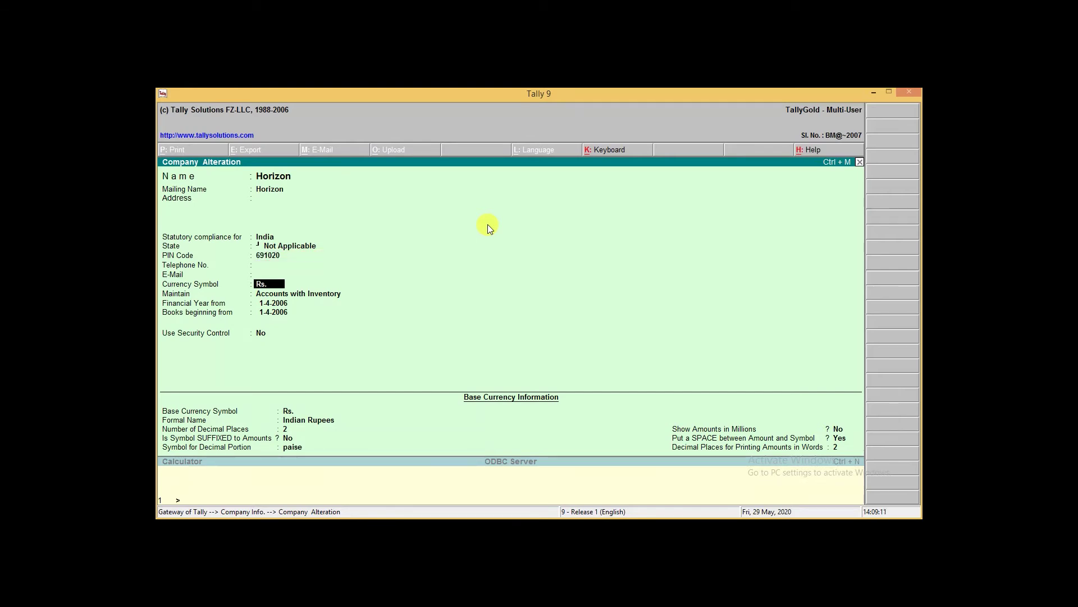
{"action": "key", "text": "Return"}
{"action": "key", "text": "Return"}
{"action": "key", "text": "Return"}
{"action": "key", "text": "Return"}
{"action": "key", "text": "Return"}
{"action": "key", "text": "Return"}
{"action": "key", "text": "Return"}
{"action": "key", "text": "Return"}
{"action": "key", "text": "Return"}
{"action": "key", "text": "Return"}
{"action": "key", "text": "Return"}
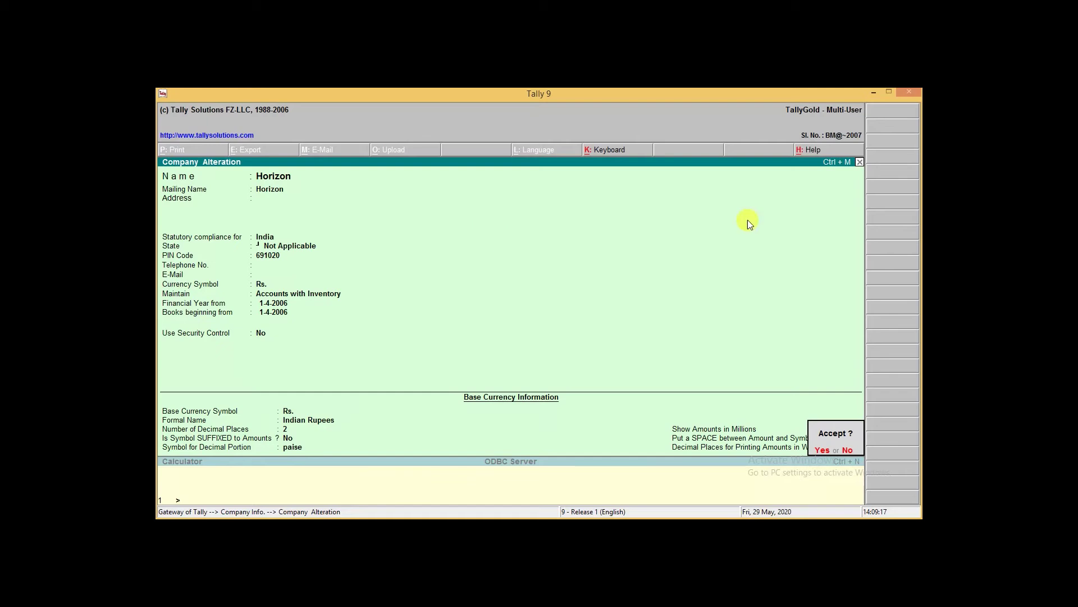
{"action": "left_click", "coordinate": [823, 450]}
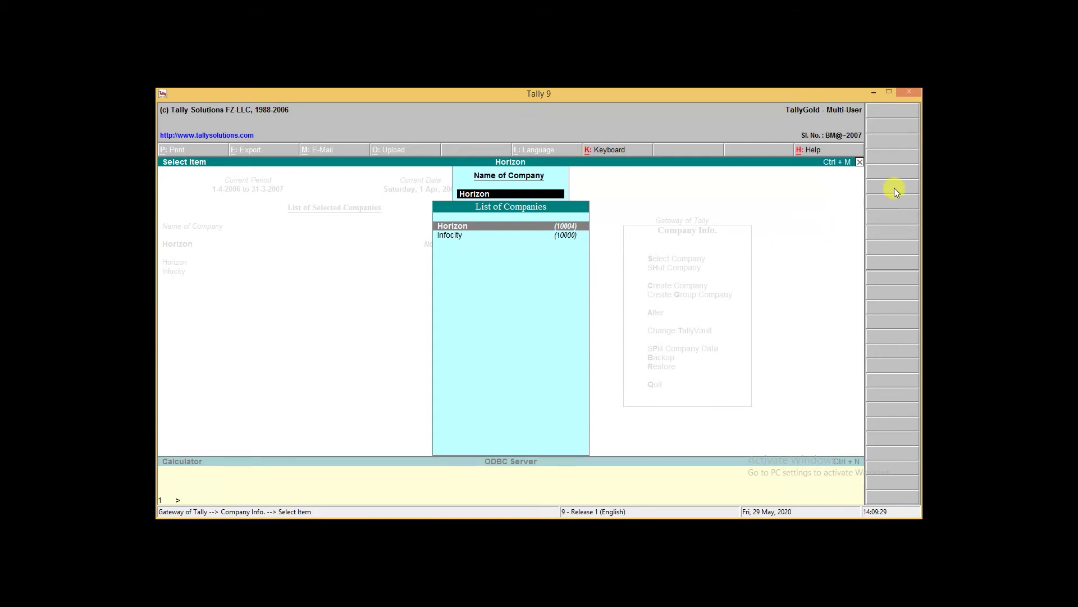
{"action": "left_click", "coordinate": [859, 163]}
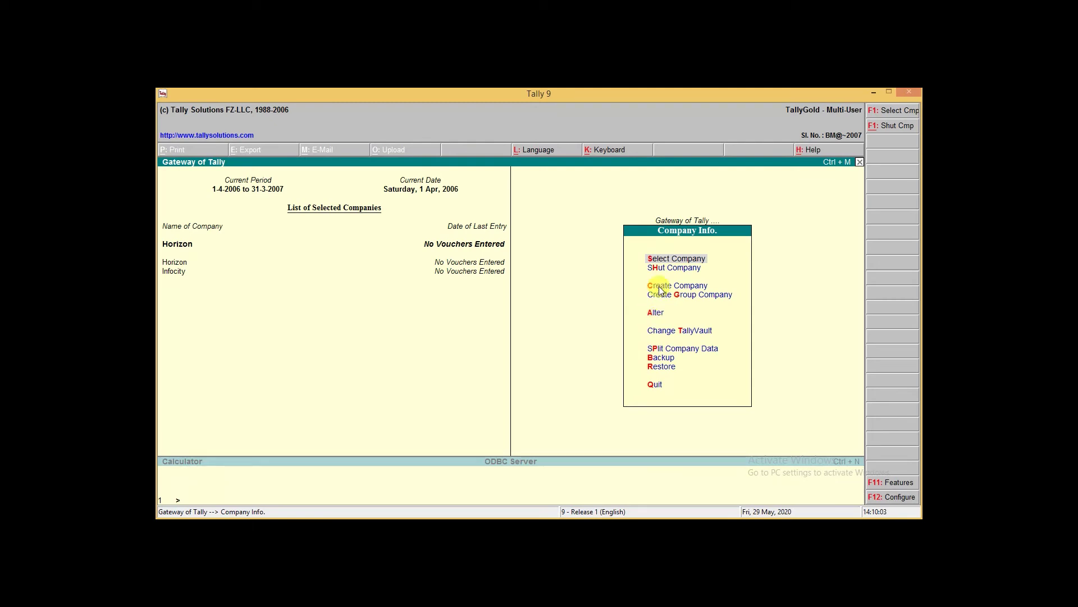
Load the Beema company for 1-Apr-2006 to 31-Mar-2007, open it for alteration and delete it
{"action": "left_click", "coordinate": [674, 261]}
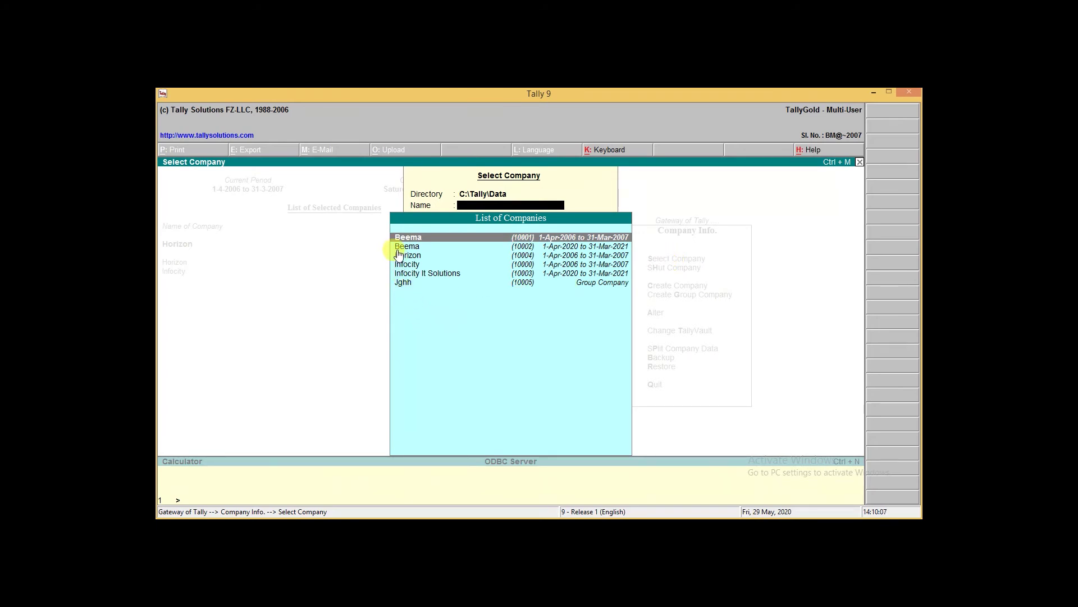
{"action": "left_click", "coordinate": [436, 237]}
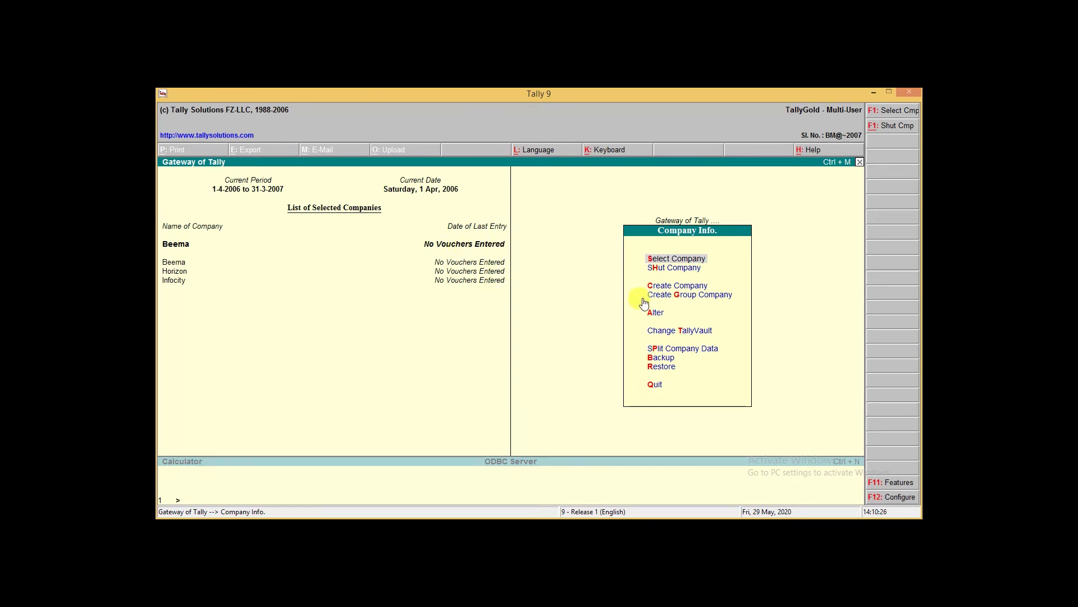
{"action": "left_click", "coordinate": [653, 316]}
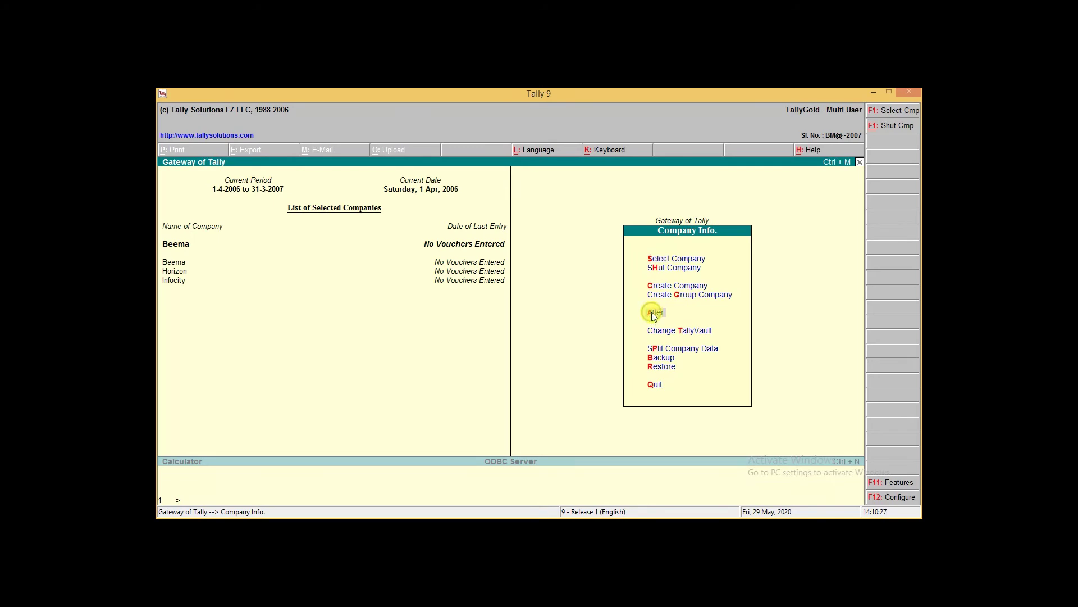
{"action": "left_click", "coordinate": [653, 313]}
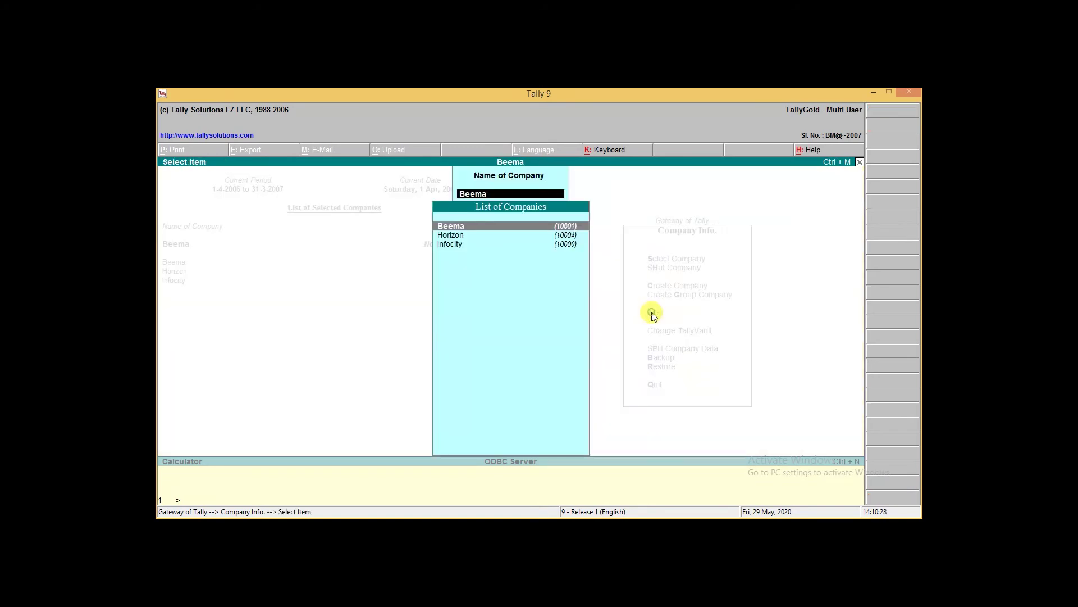
{"action": "left_click", "coordinate": [488, 227]}
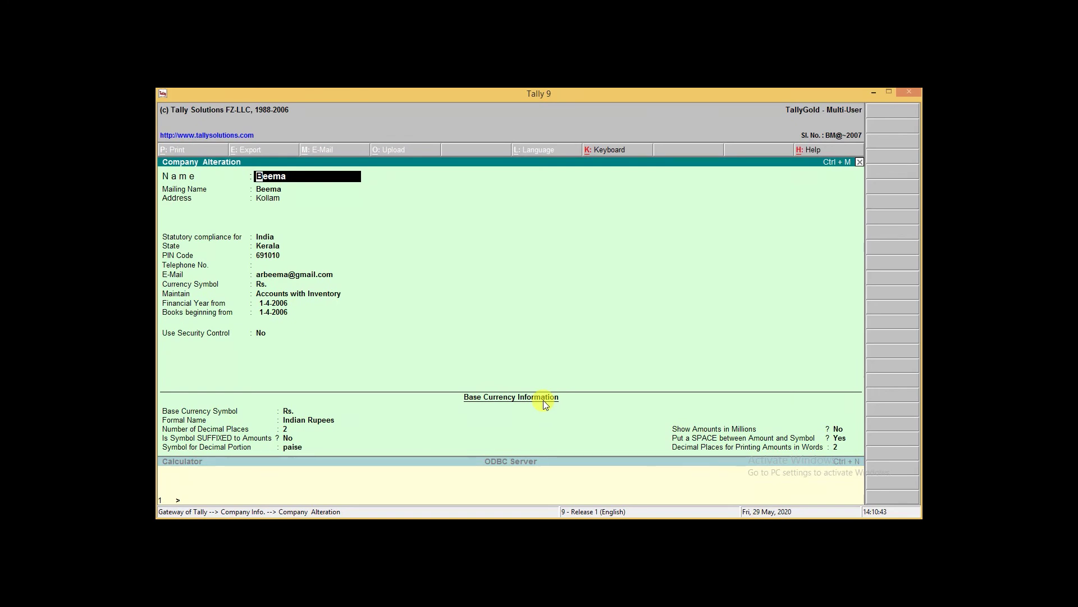
{"action": "key", "text": "alt+d"}
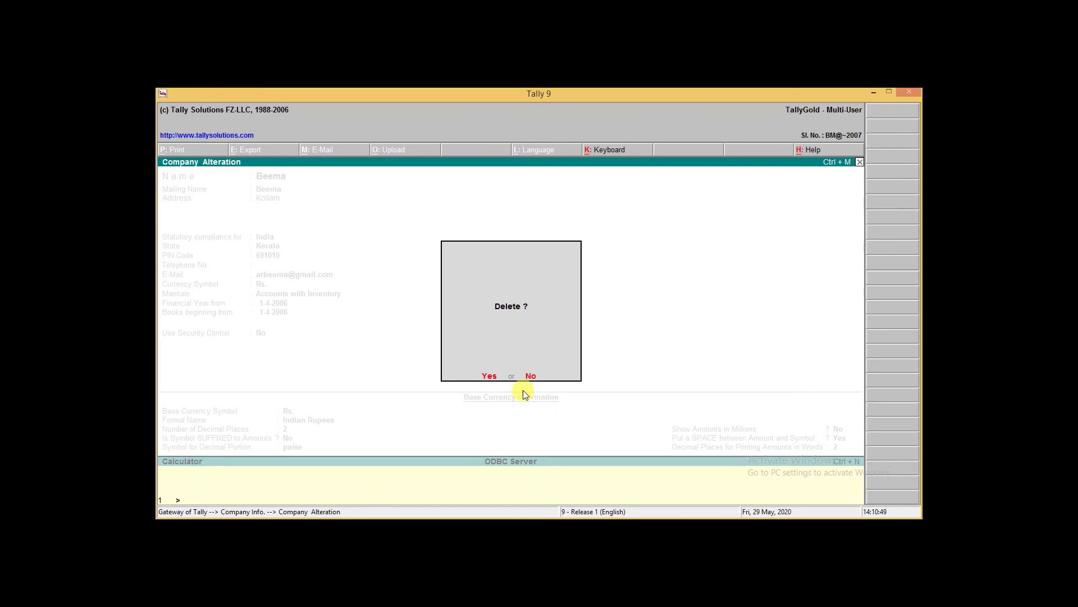
{"action": "left_click", "coordinate": [487, 376]}
{"action": "left_click", "coordinate": [489, 376]}
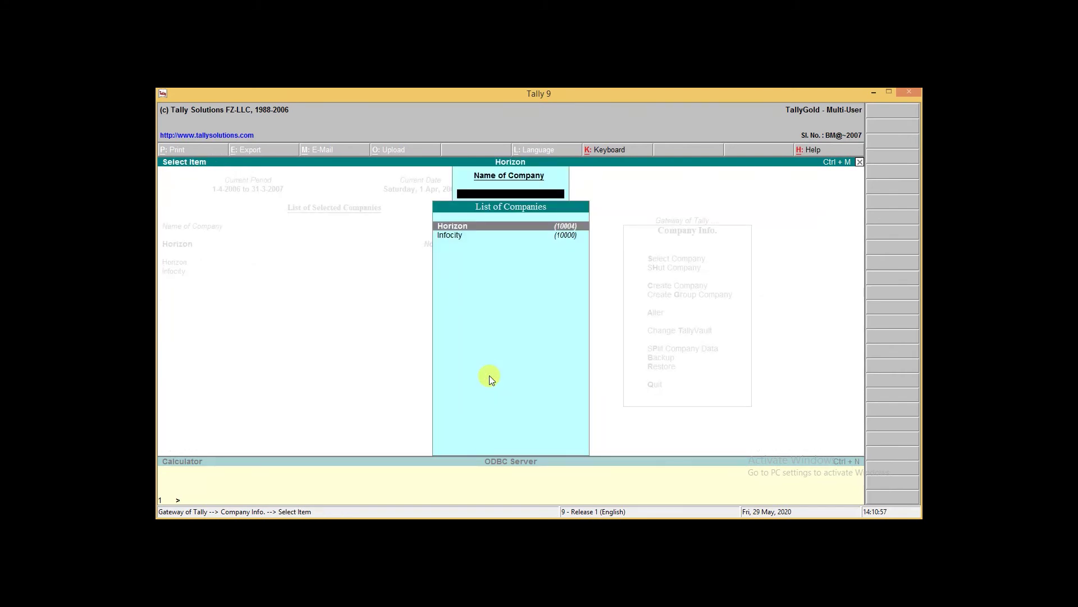